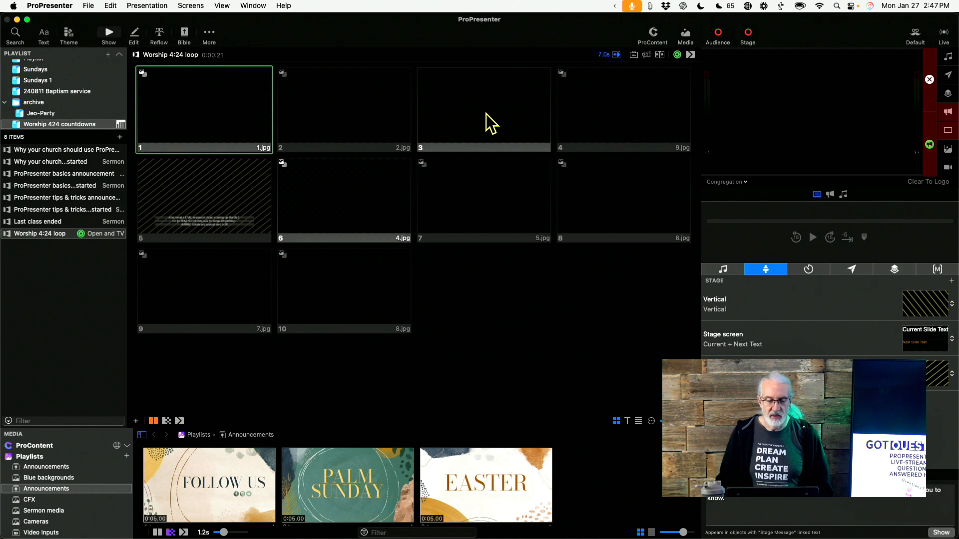
- Preview the Worship 4:24 loop slides as text only, return to the thumbnail grid, and look over slides 1 and 3
click(627, 422)
click(616, 422)
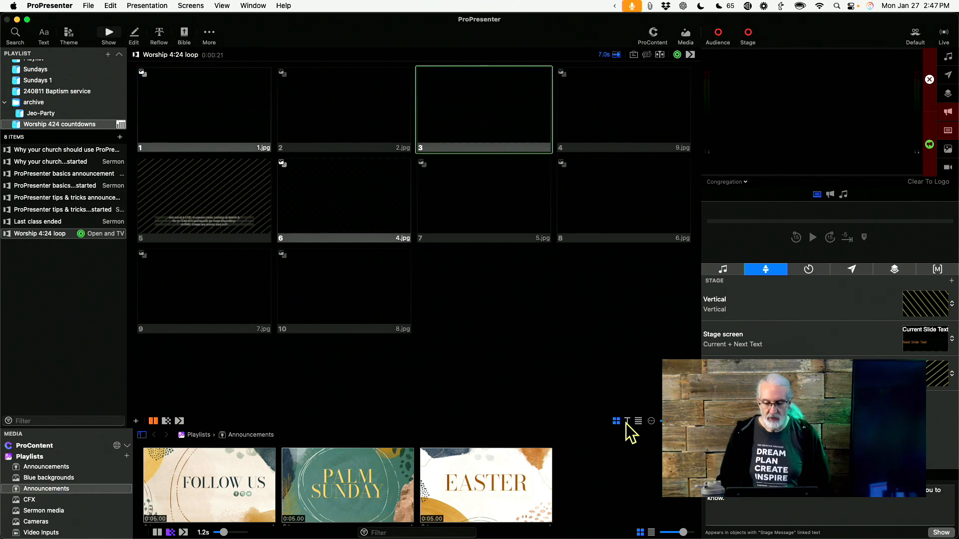
click(627, 422)
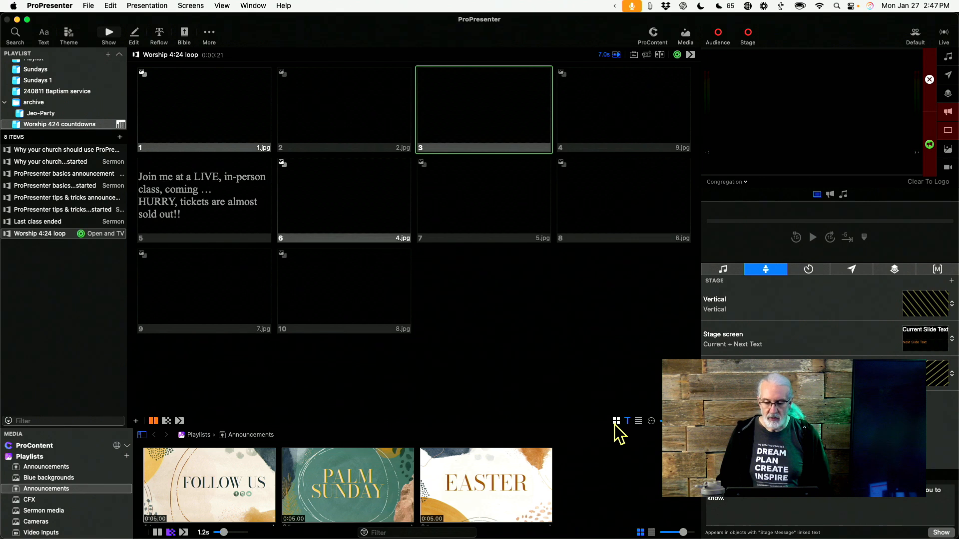
click(616, 422)
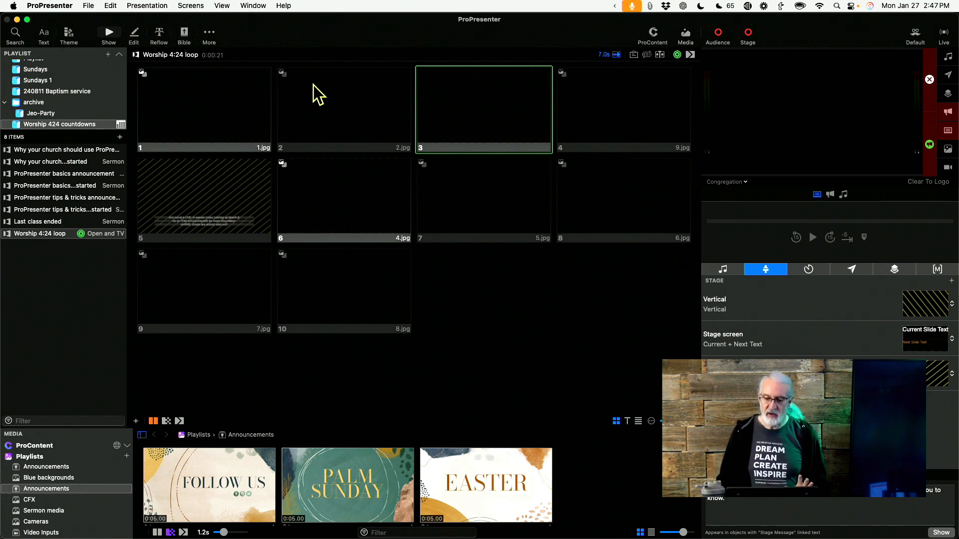
click(169, 84)
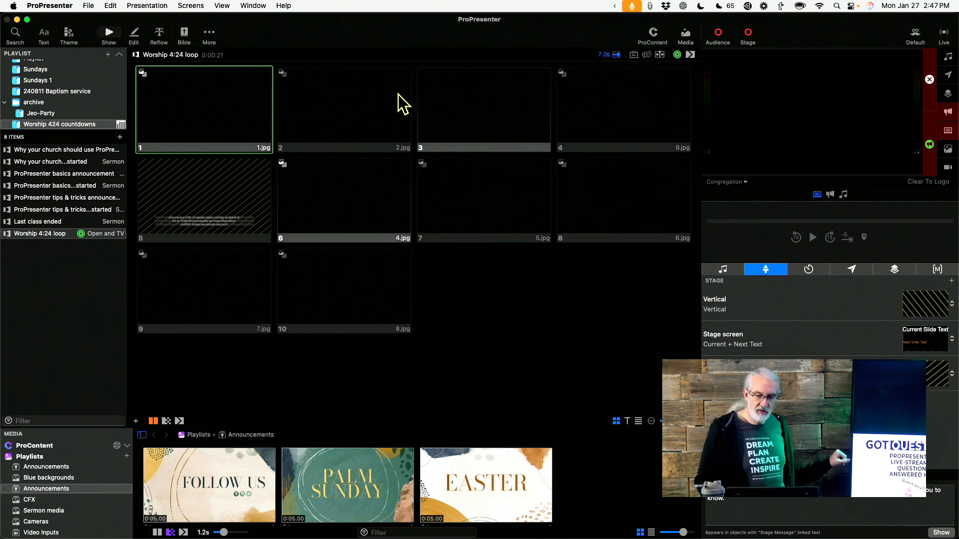
click(480, 105)
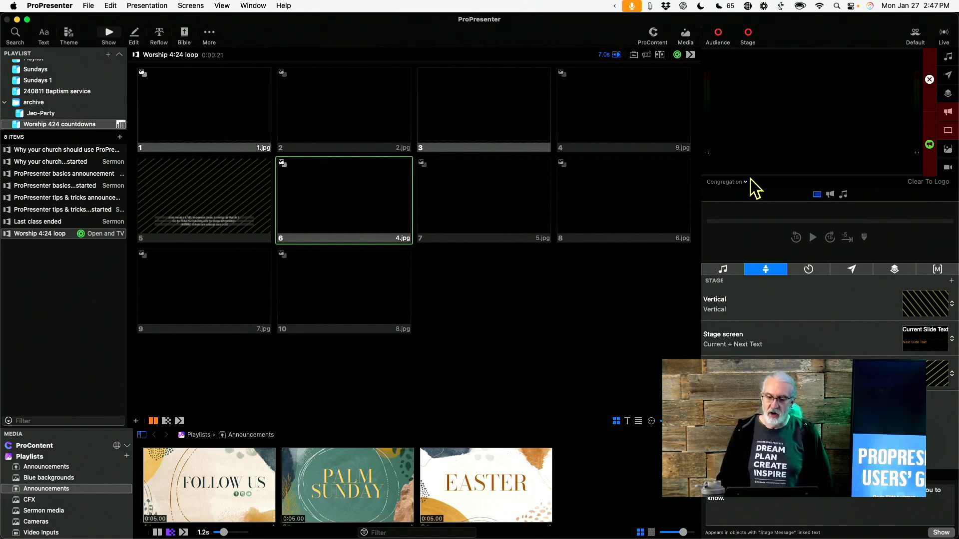
- Make the Look 1 preset live so announcements show on the Congregation screen, and close the looks editor
click(912, 33)
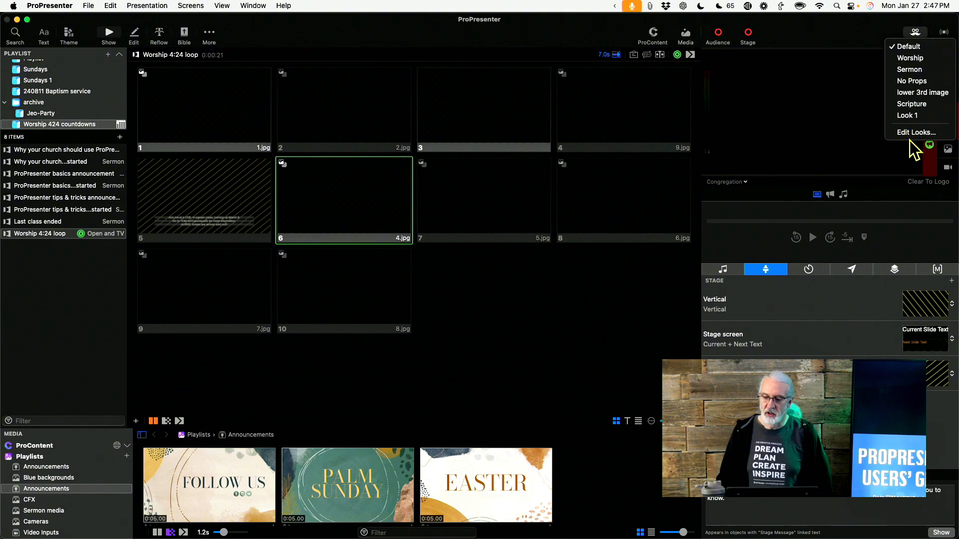
click(912, 132)
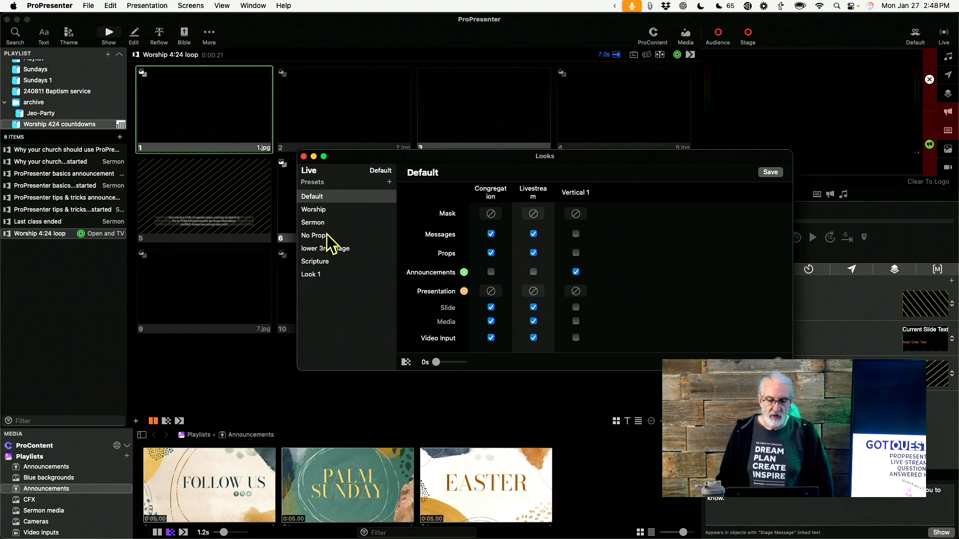
click(319, 210)
click(318, 275)
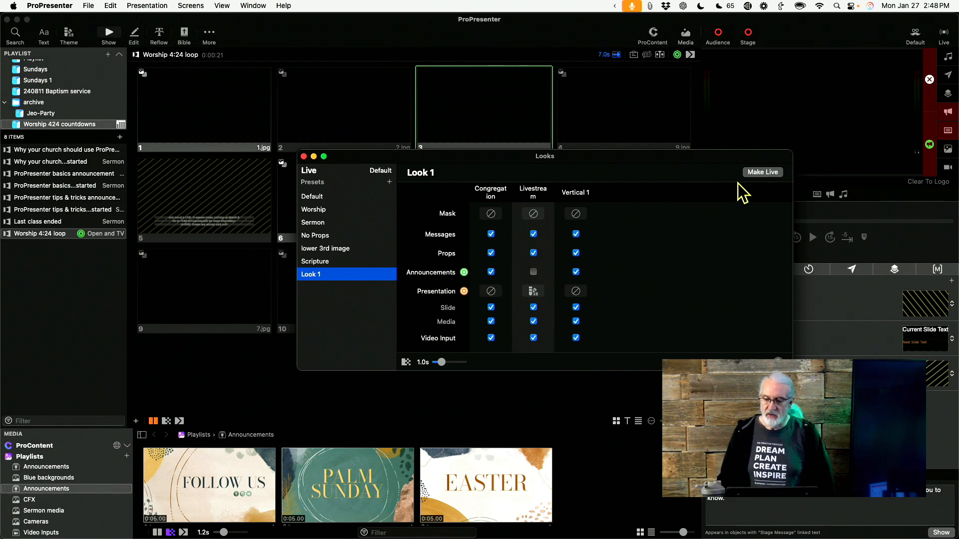
click(773, 174)
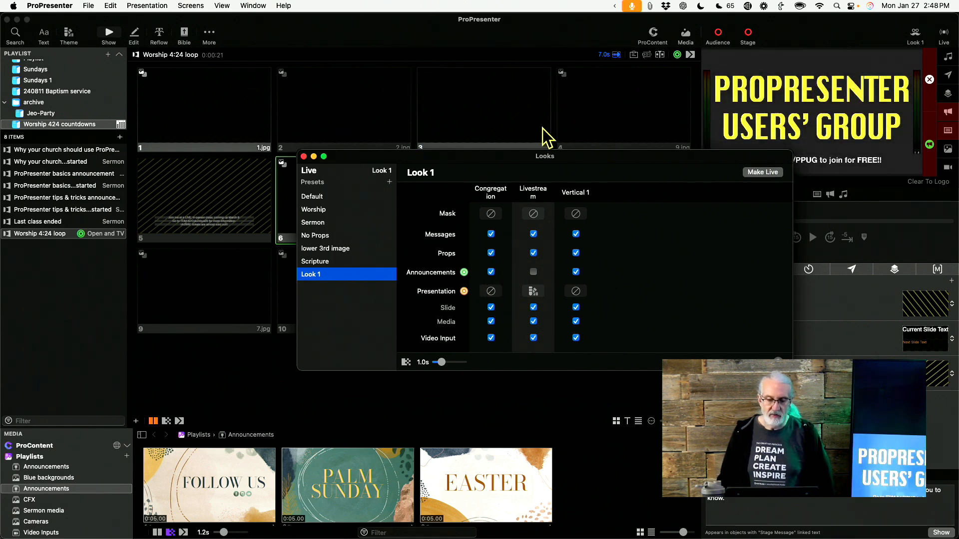
click(304, 157)
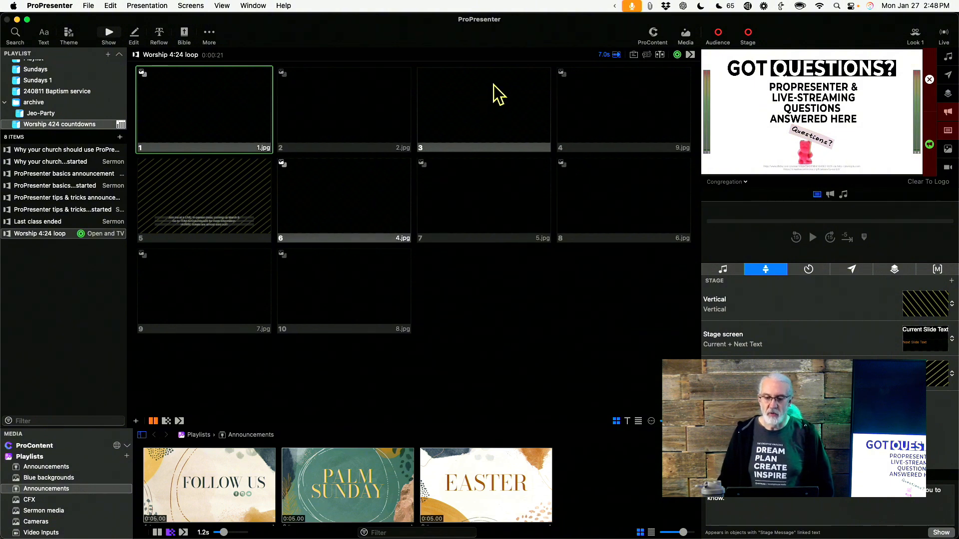
- Reopen the looks editor to review which layers Look 1 sends to Congregation, Livestream and Vertical 1, and return to the slides
click(474, 116)
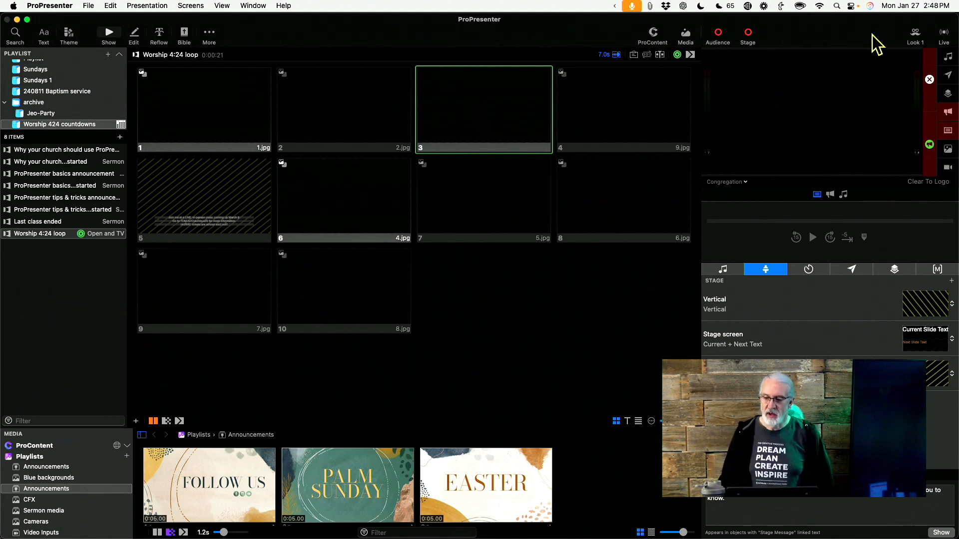
click(919, 35)
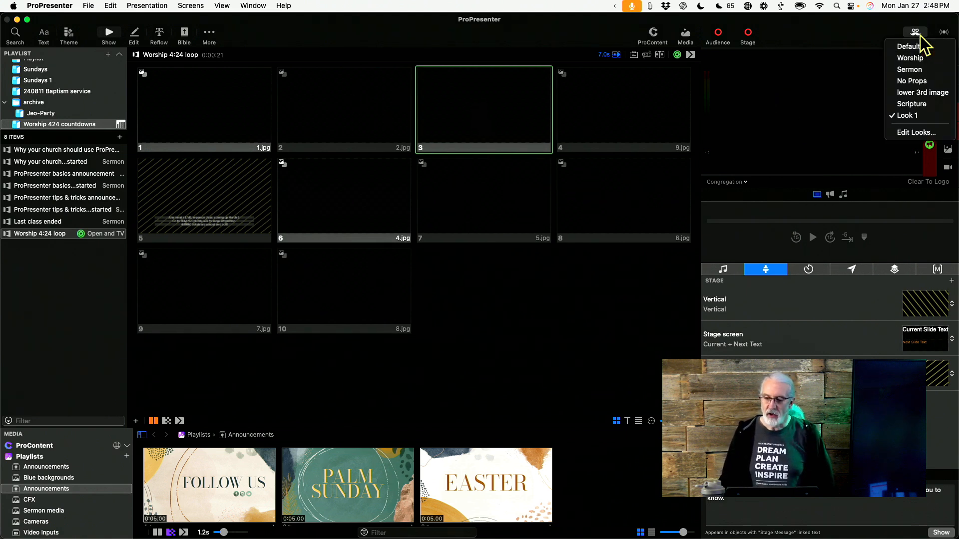
click(914, 132)
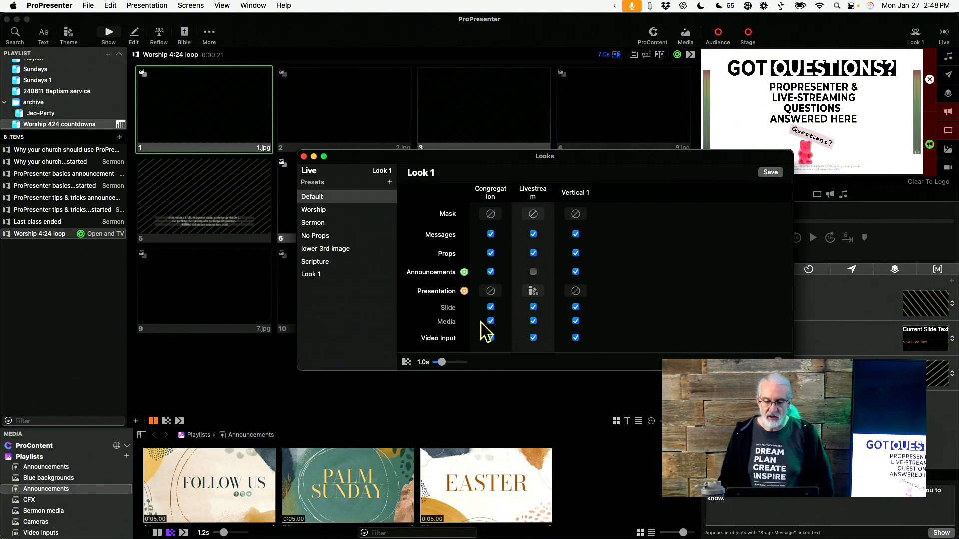
click(431, 33)
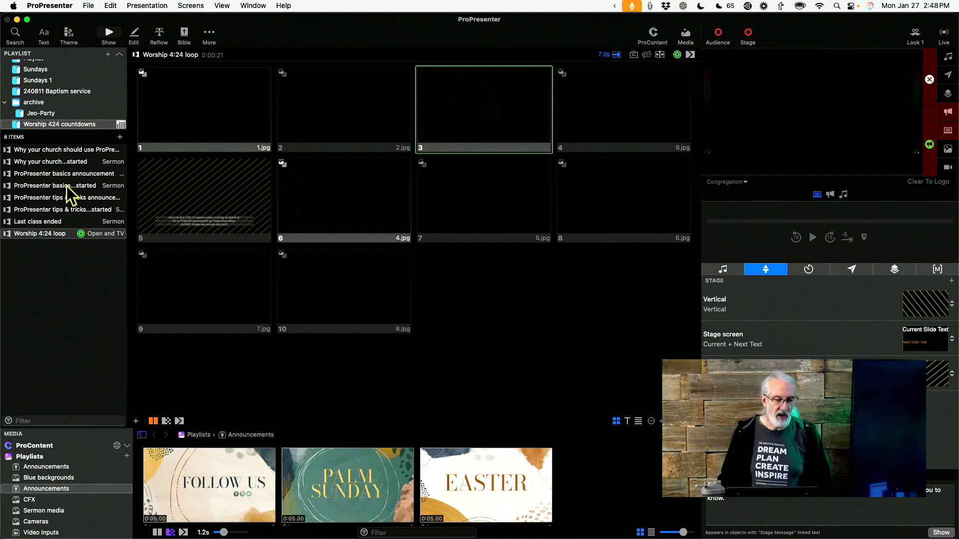
- Show the "Why your church should use ProPresenter announcement" slide live, followed by the "Why your church...started" slide
click(49, 151)
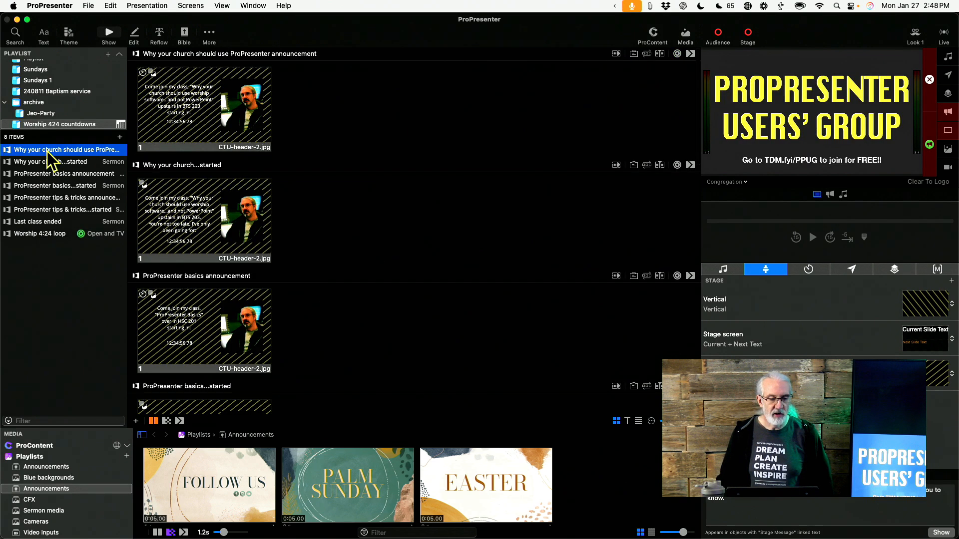
click(183, 109)
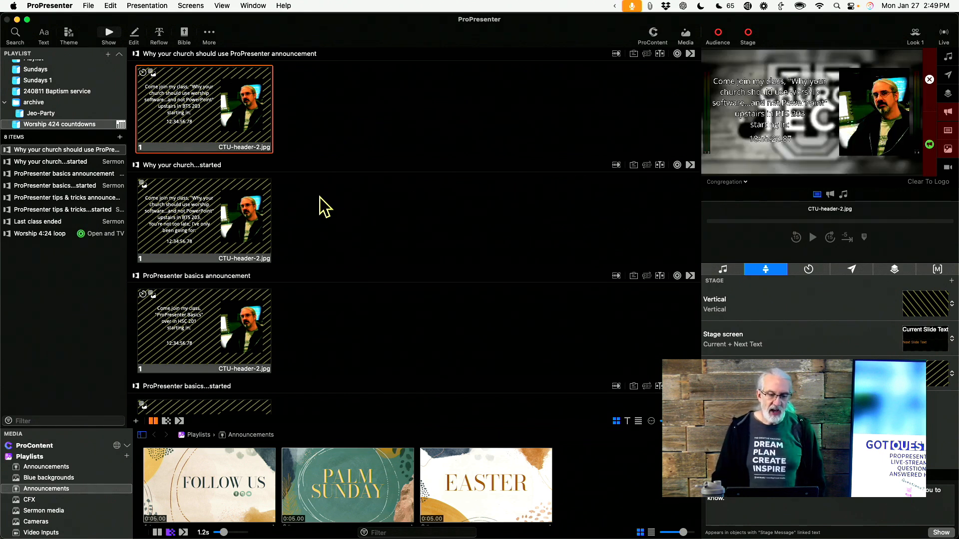
click(214, 233)
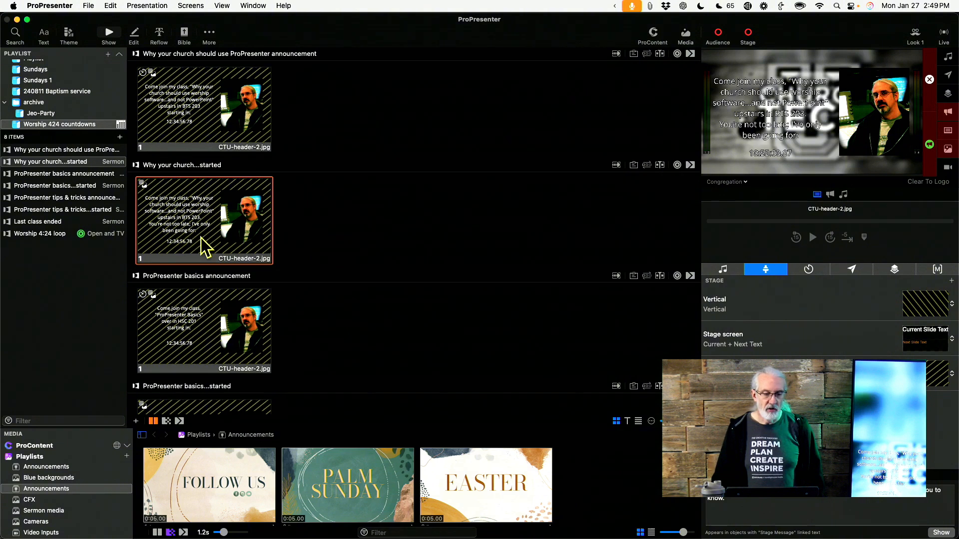
- Show the slide of the "ProPresenter basics announcement" presentation live
scroll(187, 222, down, 3)
scroll(188, 223, down, 2)
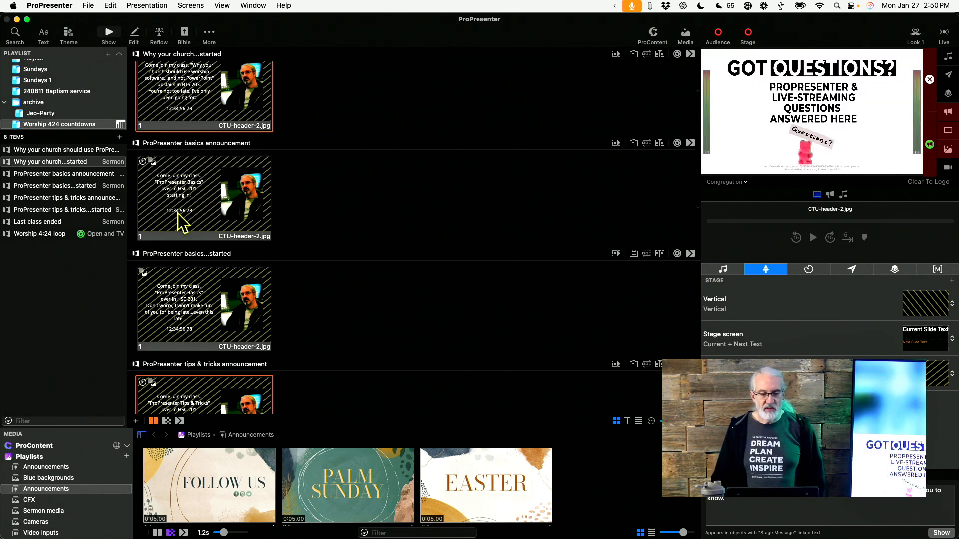
click(195, 193)
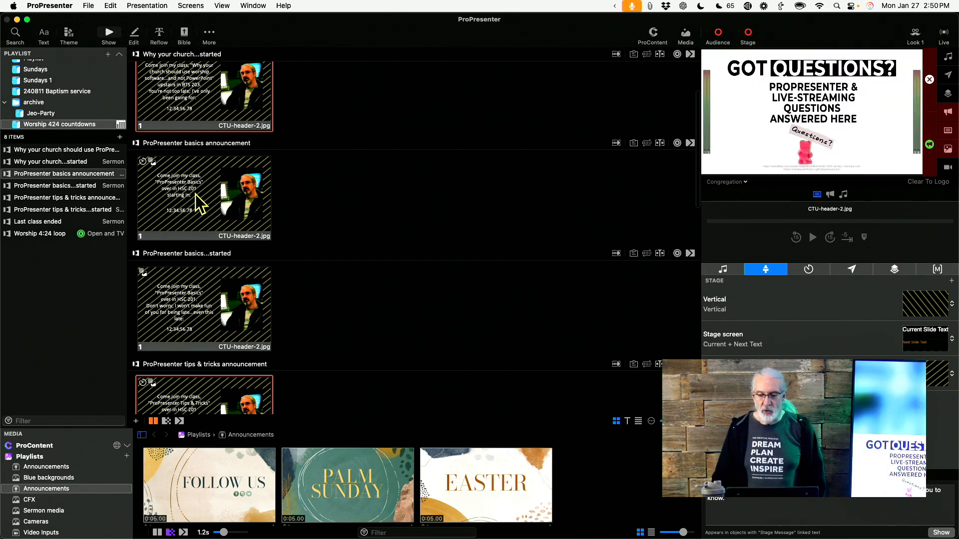
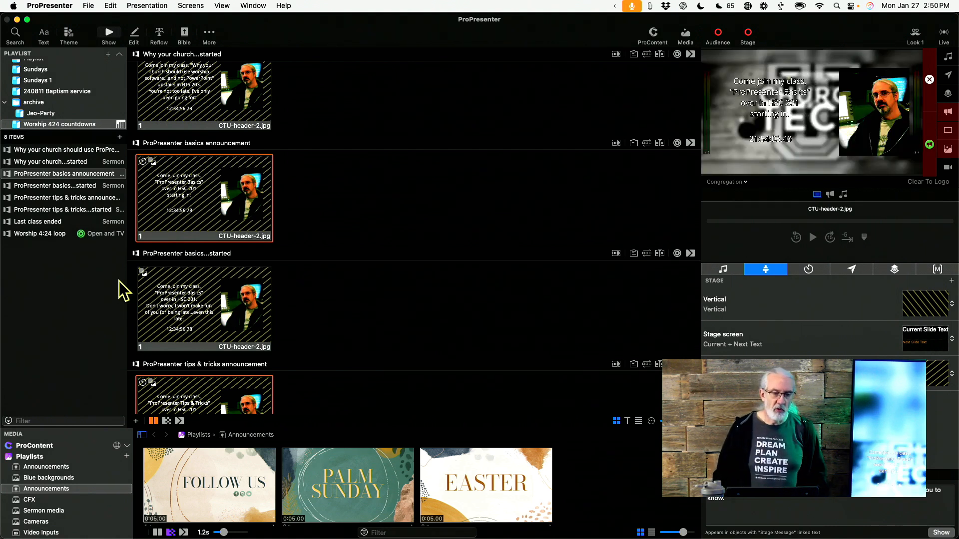
- In the calendar, set the "last chance" event's action to "Why your church should use ProPresenter announcement" from the Worship 424 countdowns playlist
click(189, 6)
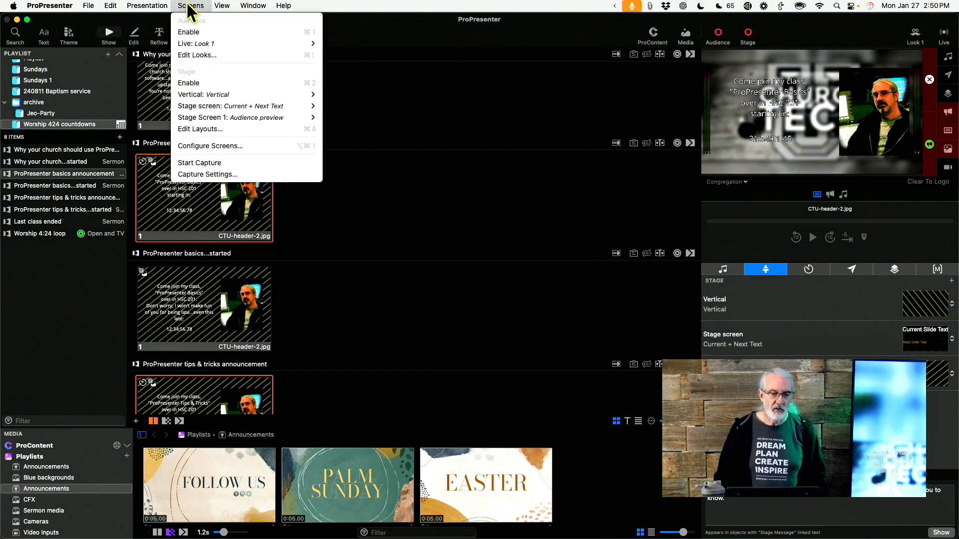
mouse_move(229, 8)
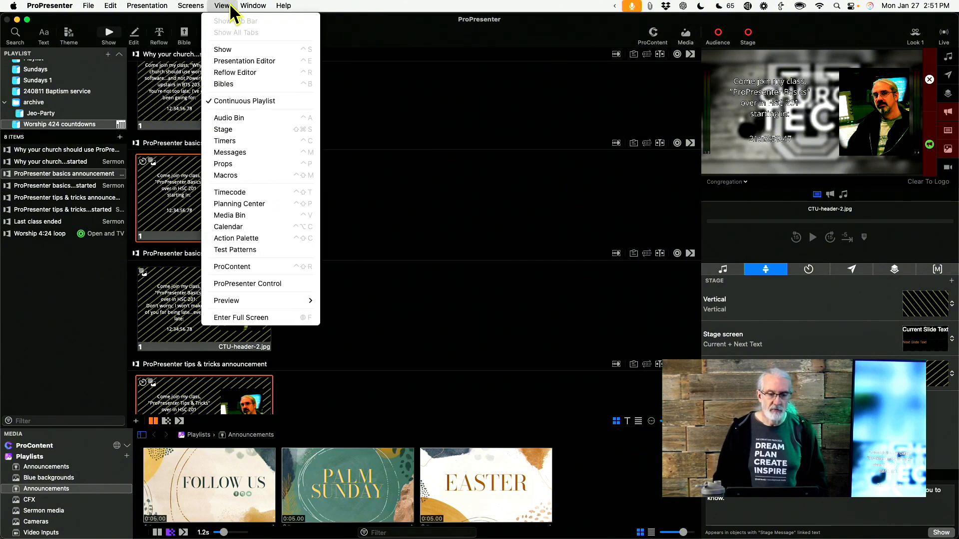
click(238, 227)
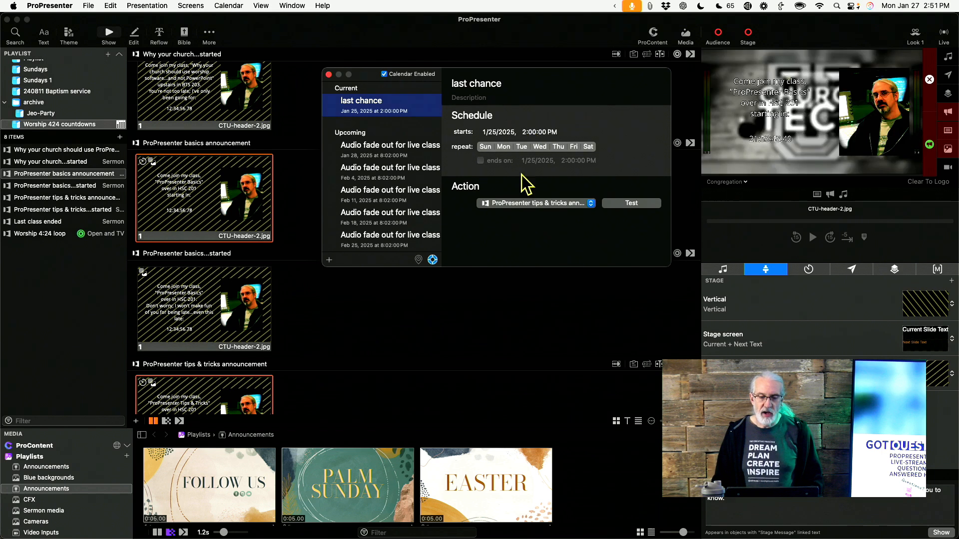
click(592, 204)
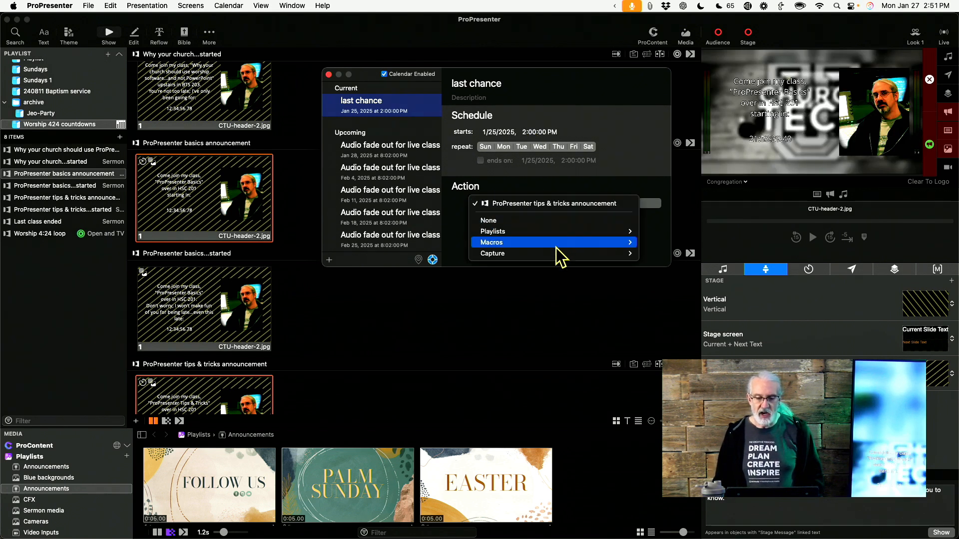
mouse_move(556, 233)
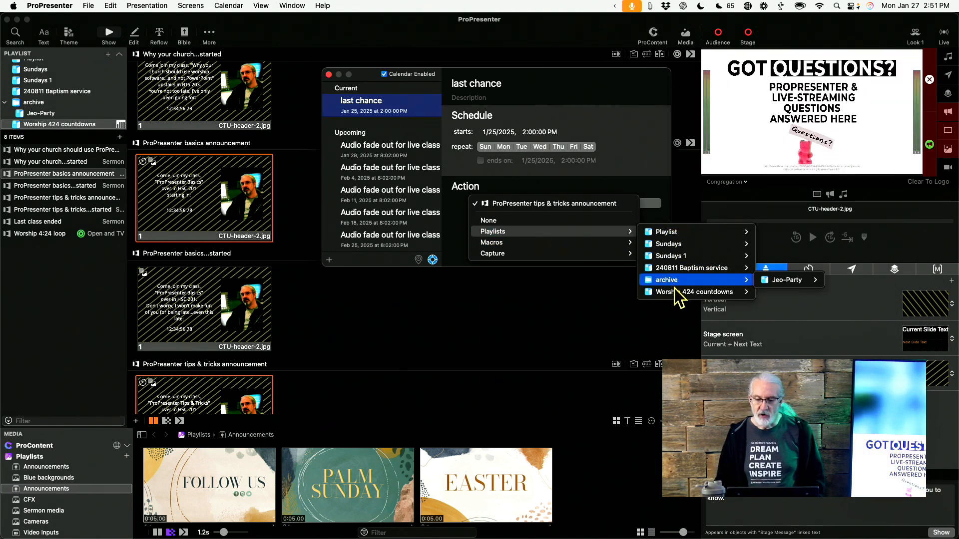
mouse_move(679, 299)
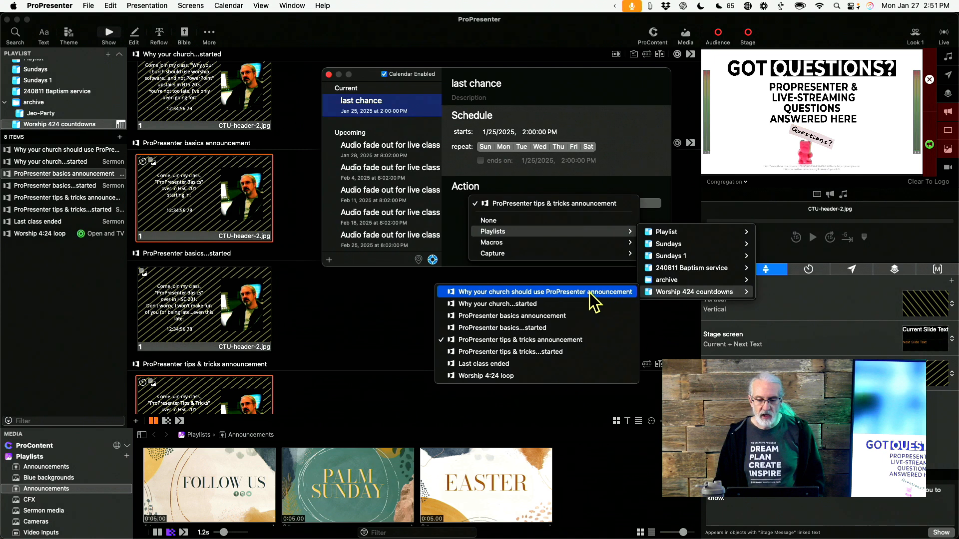
click(549, 294)
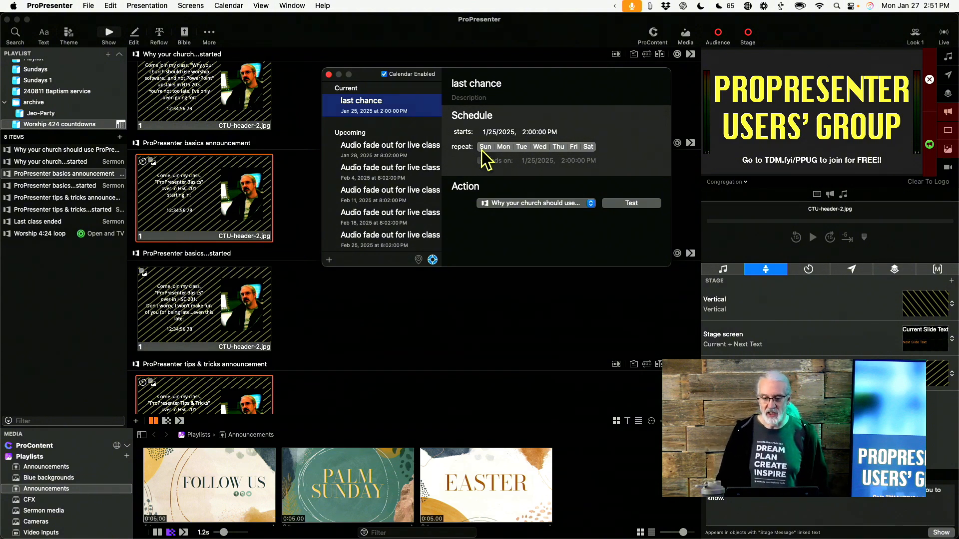
- Test the "last chance" event's action from the calendar
click(633, 202)
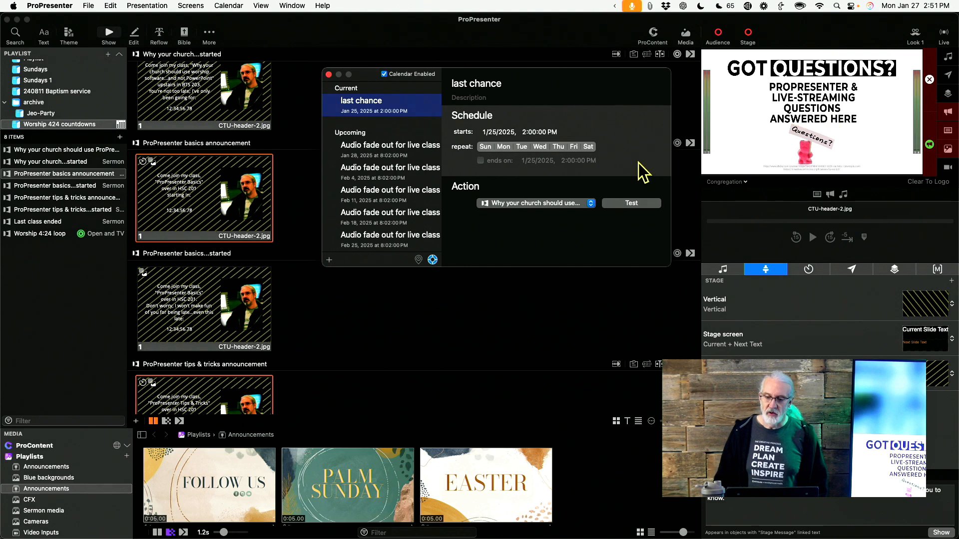
click(633, 203)
click(637, 201)
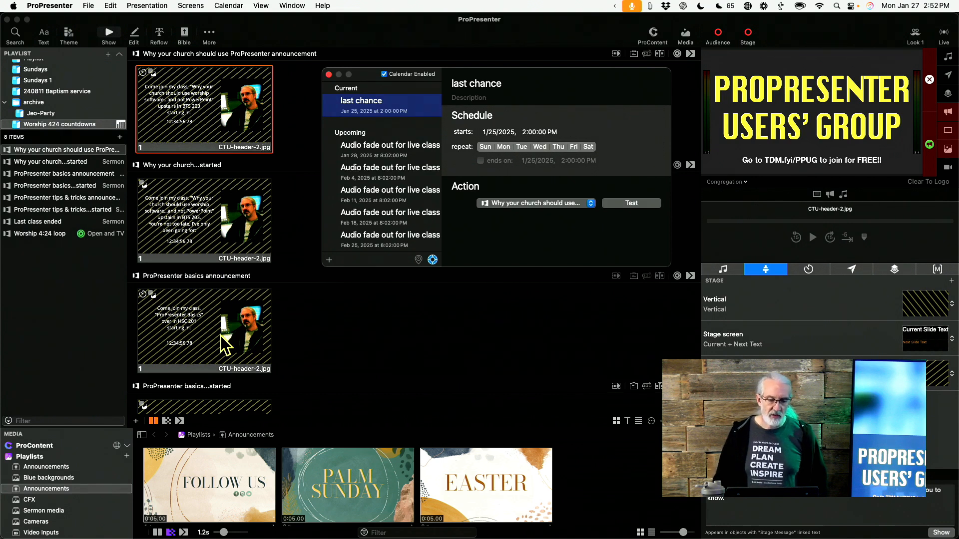
- Return to the playlist and show the "ProPresenter basics announcement" slide live, followed by the "ProPresenter basics...started" slide
click(217, 328)
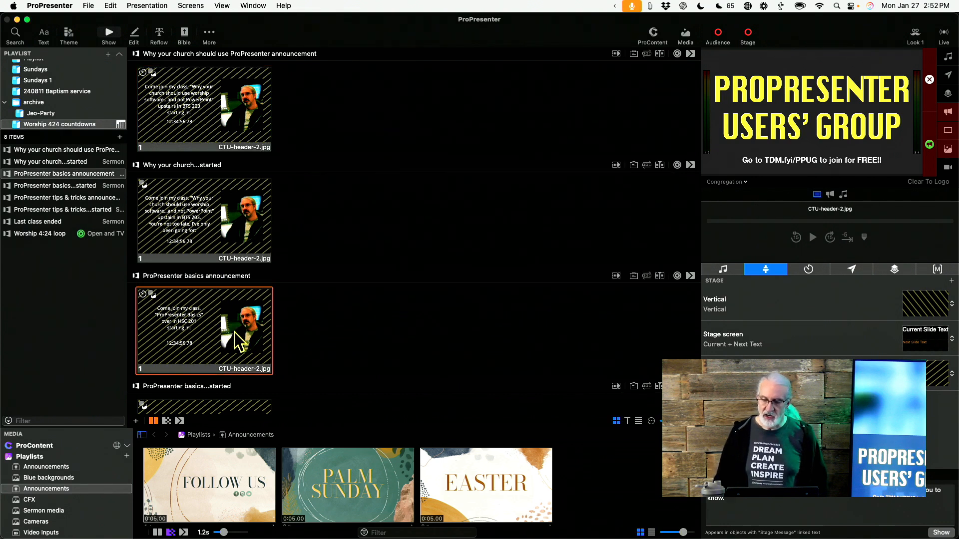
scroll(237, 318, down, 3)
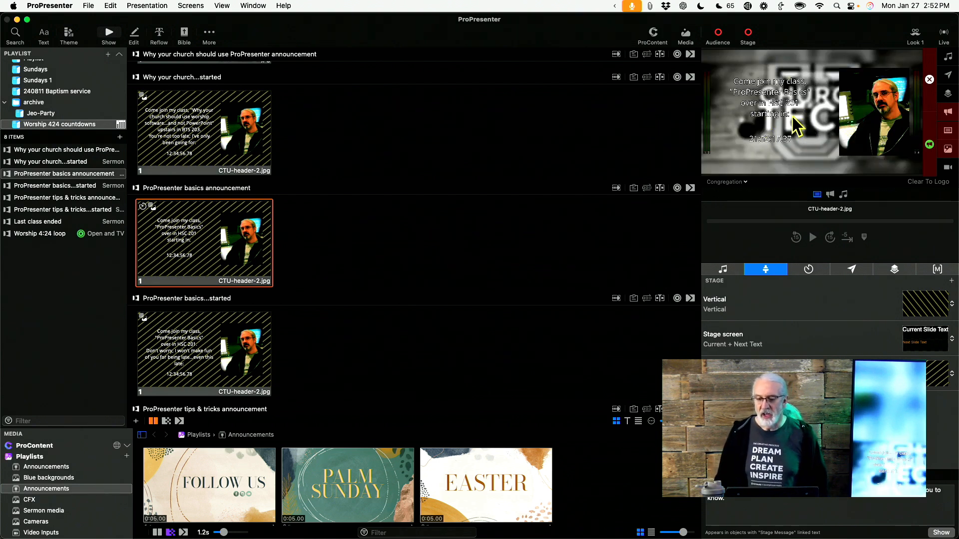
click(228, 334)
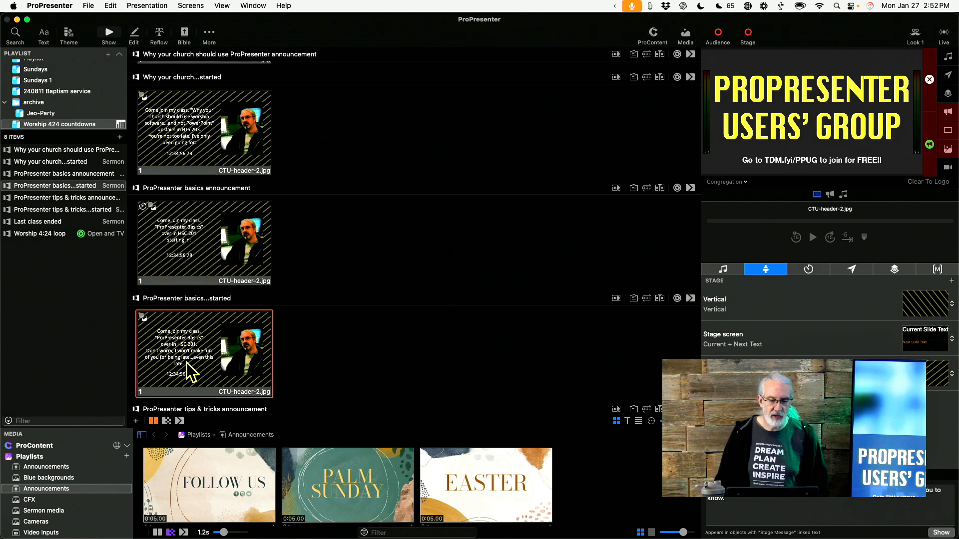
- Show the slide of the "ProPresenter tips & tricks announcement" presentation live
scroll(189, 372, down, 3)
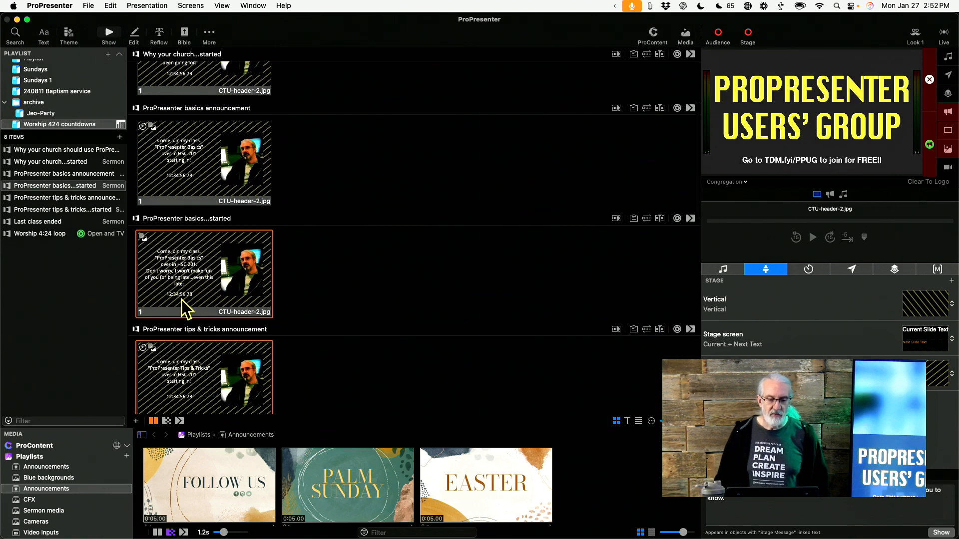
scroll(202, 294, down, 2)
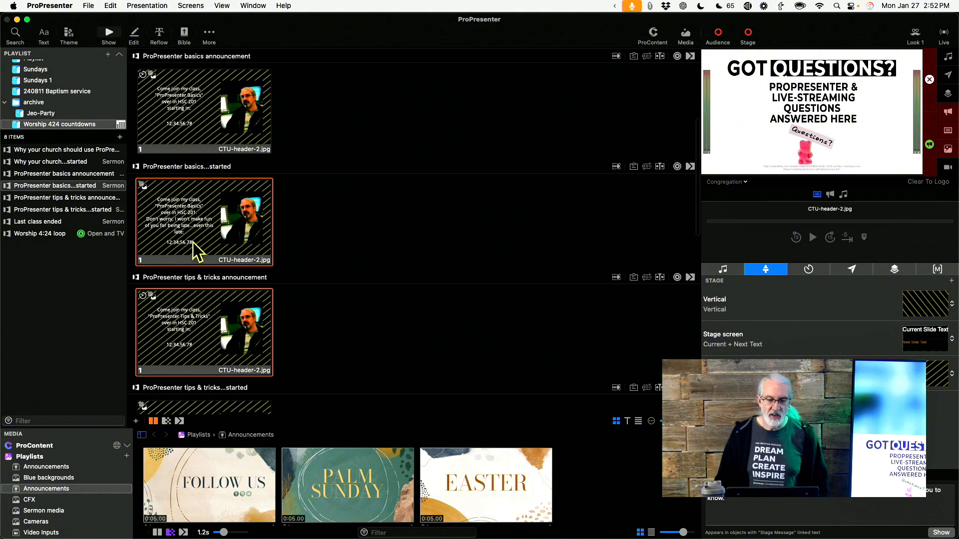
click(202, 327)
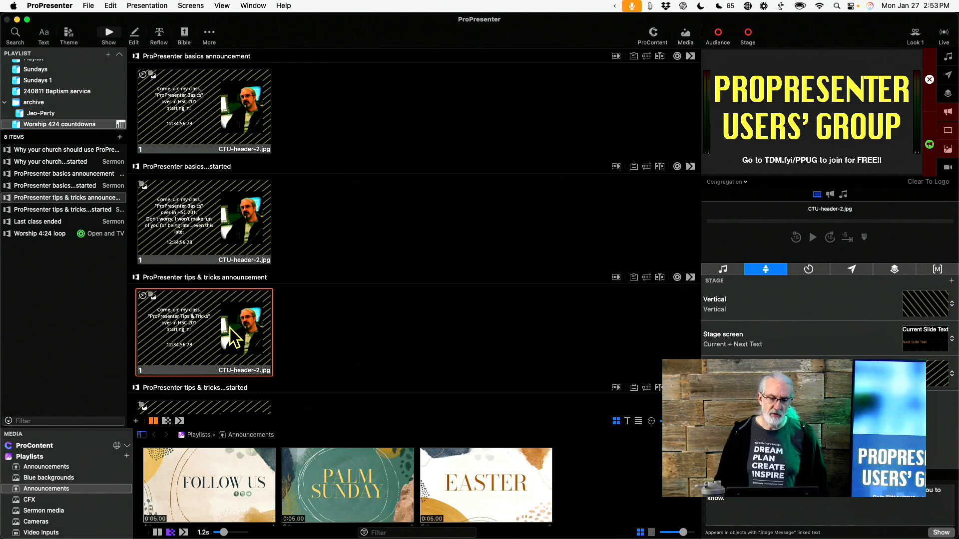
- Show the "ProPresenter tips & tricks...started" slide live, followed by the first slide of the "Last class ended" presentation
scroll(230, 328, down, 5)
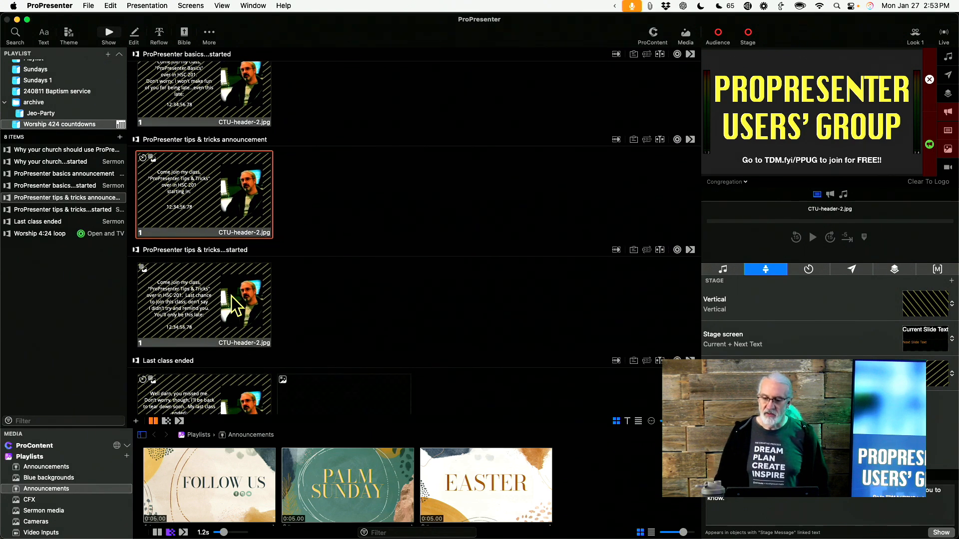
click(232, 296)
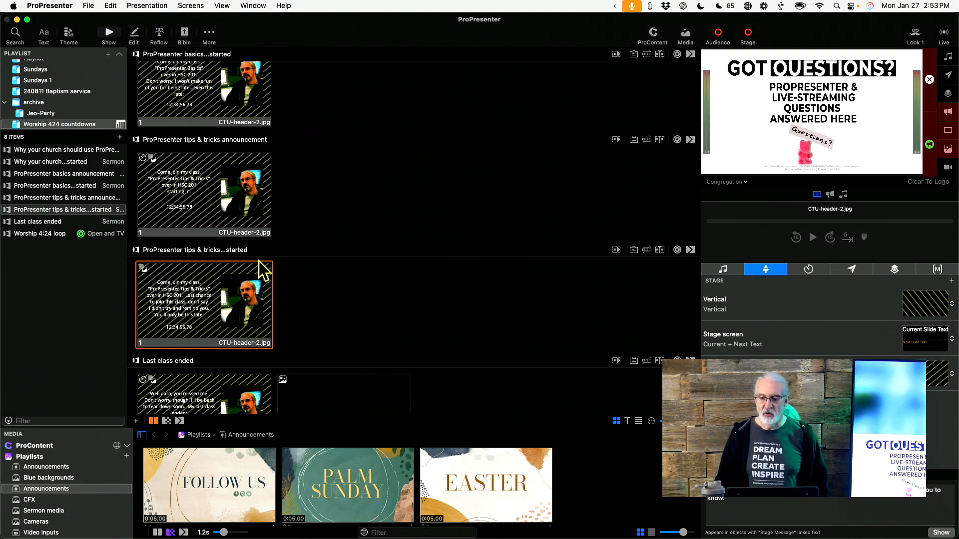
click(174, 340)
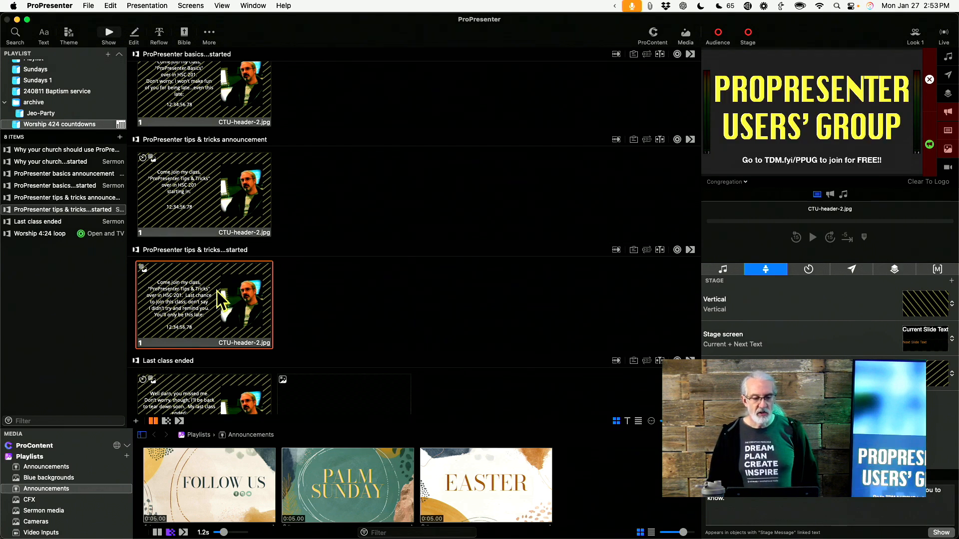
scroll(217, 292, down, 3)
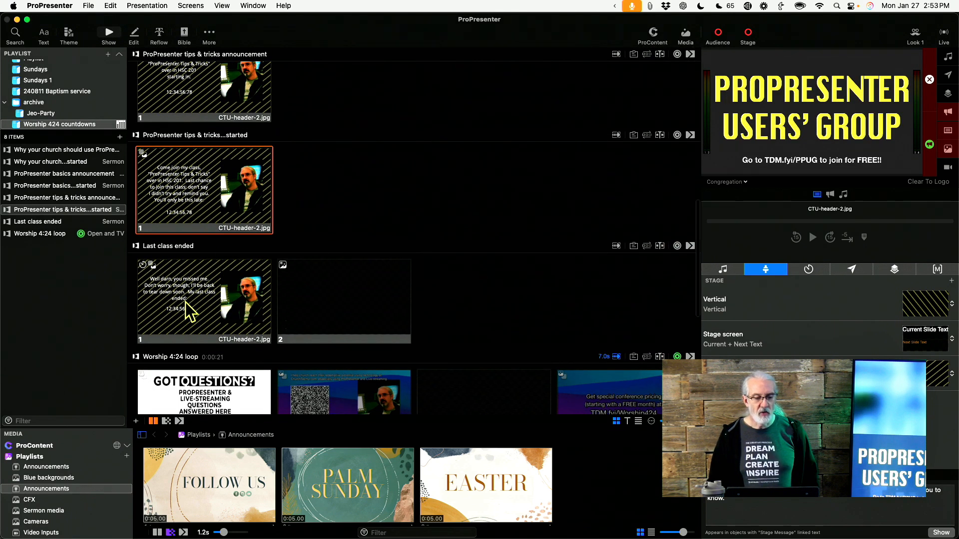
click(190, 295)
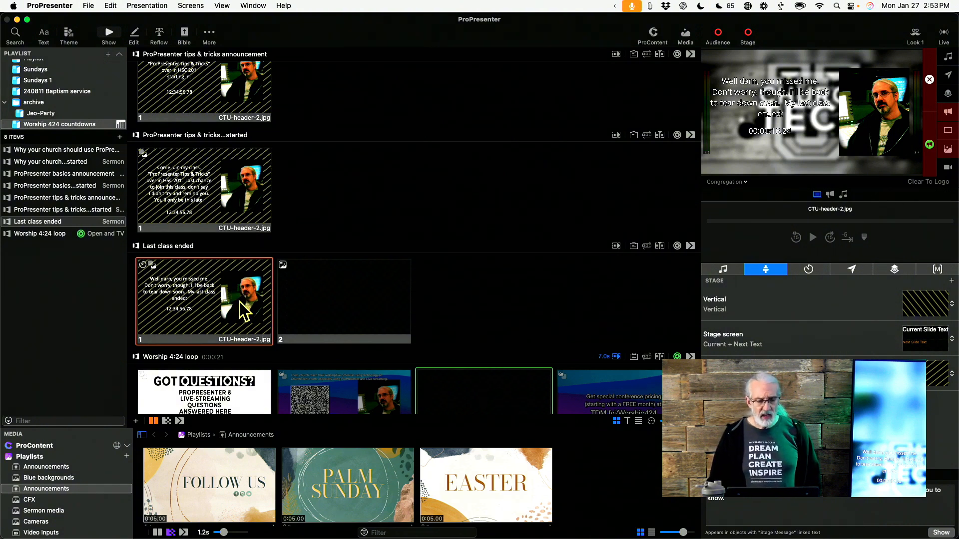
- Clear the live "Last class ended" slide and the rest of the live content from the audience output
scroll(250, 289, up, 10)
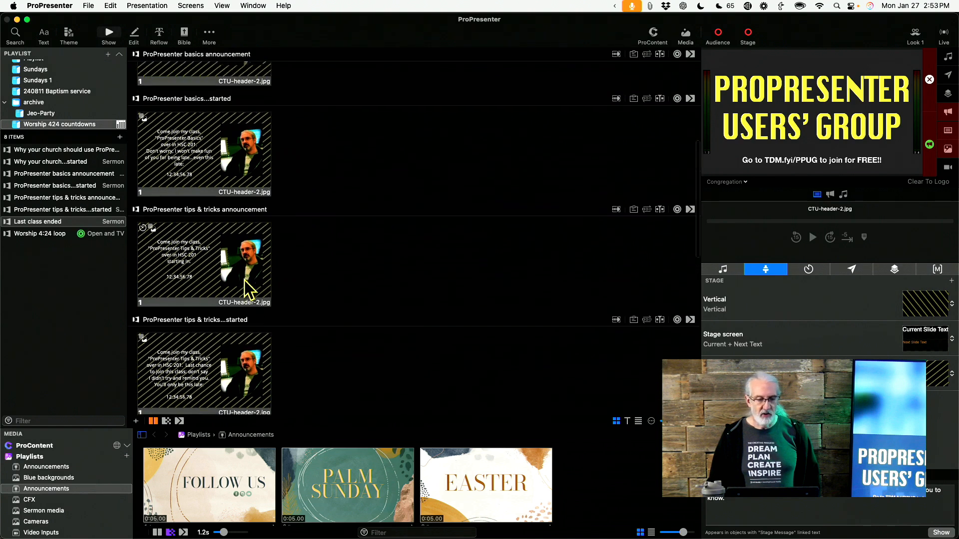
scroll(229, 129, down, 10)
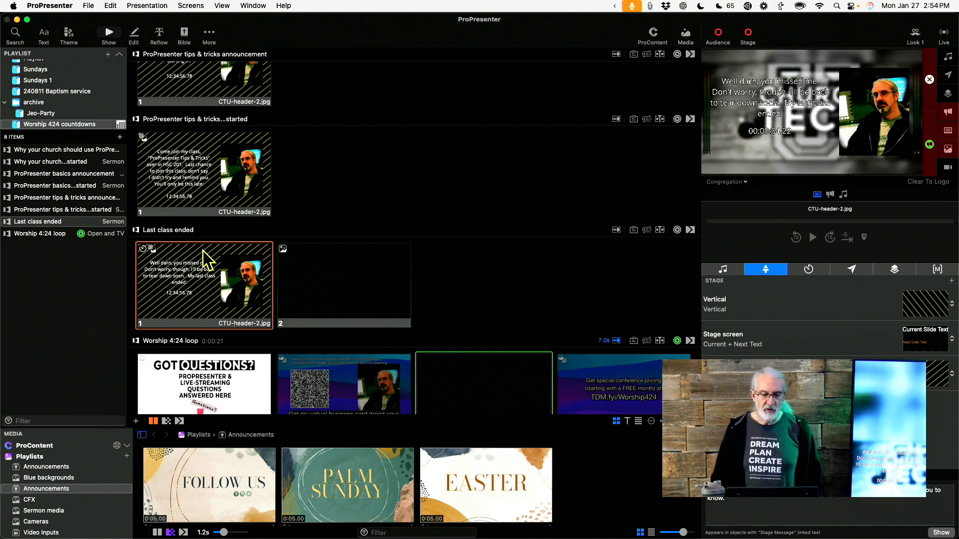
scroll(233, 142, up, 10)
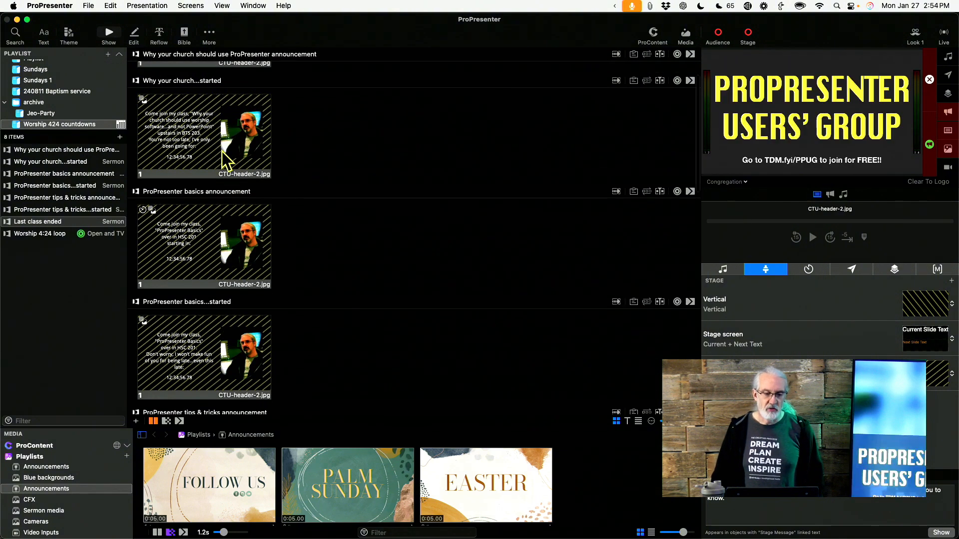
scroll(215, 352, down, 8)
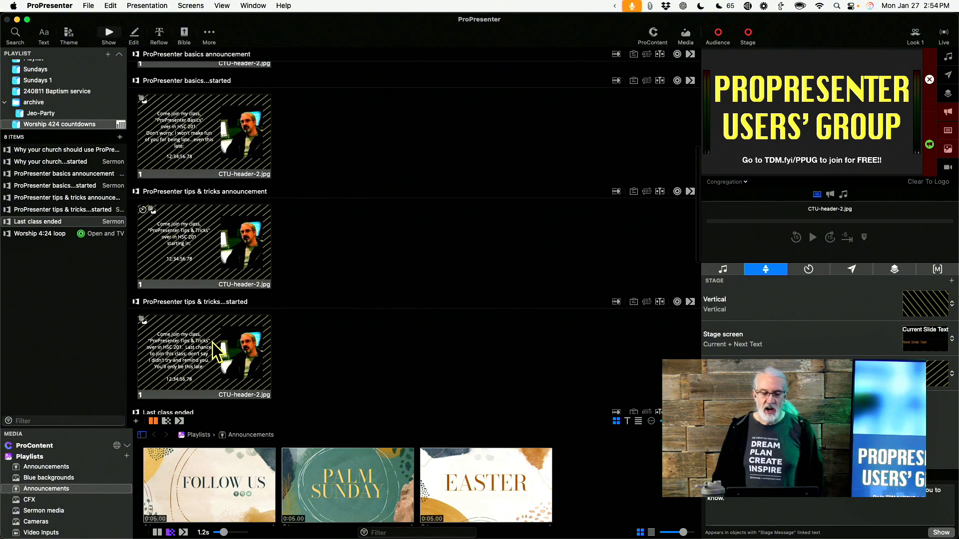
scroll(216, 352, down, 2)
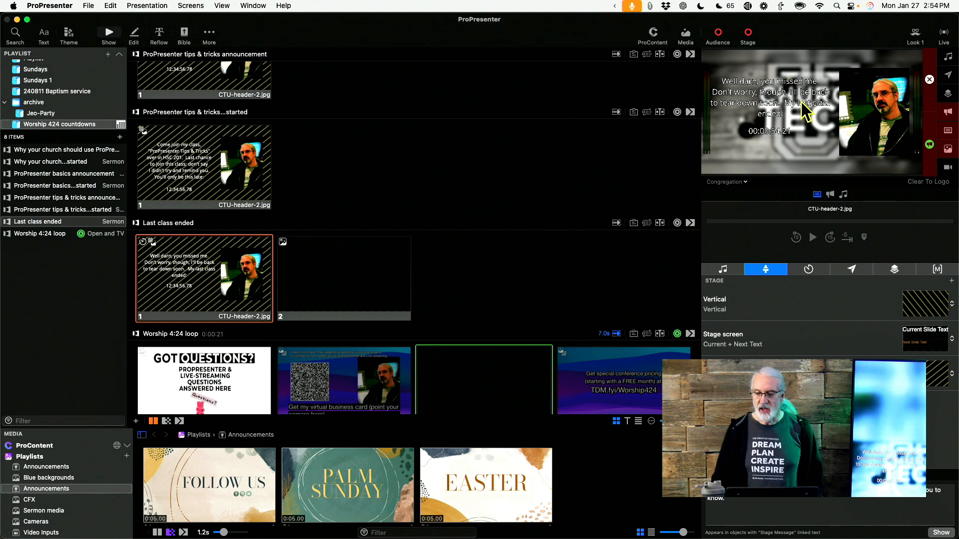
click(929, 104)
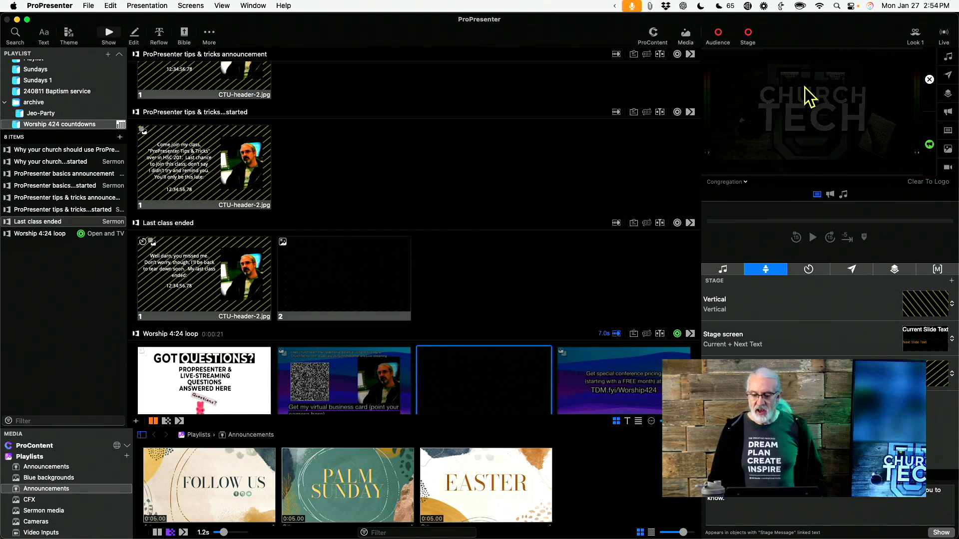